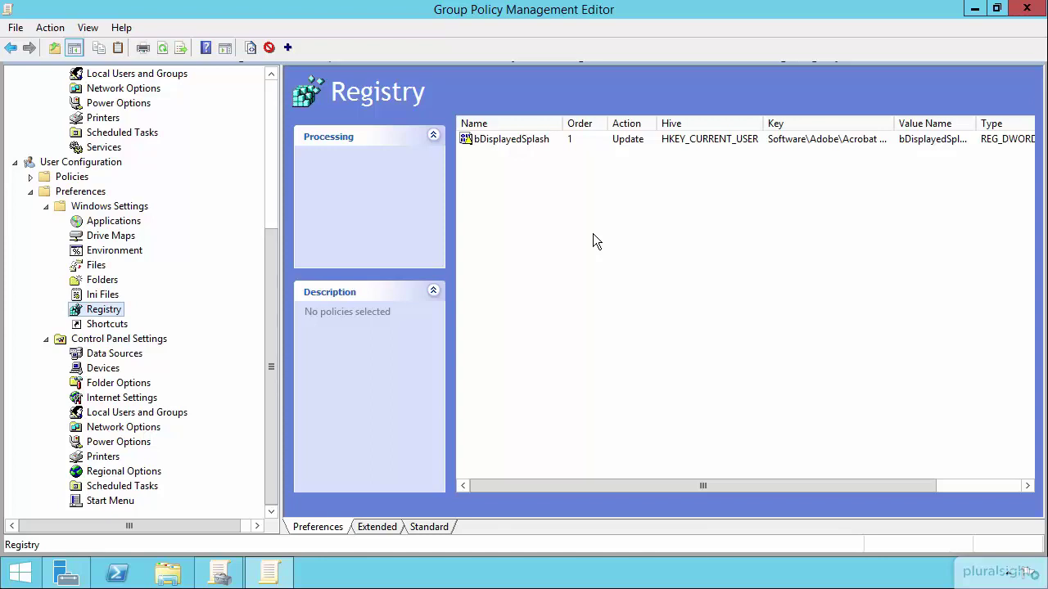
# Enable item-level targeting for the bDisplayedSplash registry preference and open its Targeting Editor.
pyautogui.doubleClick(512, 141)
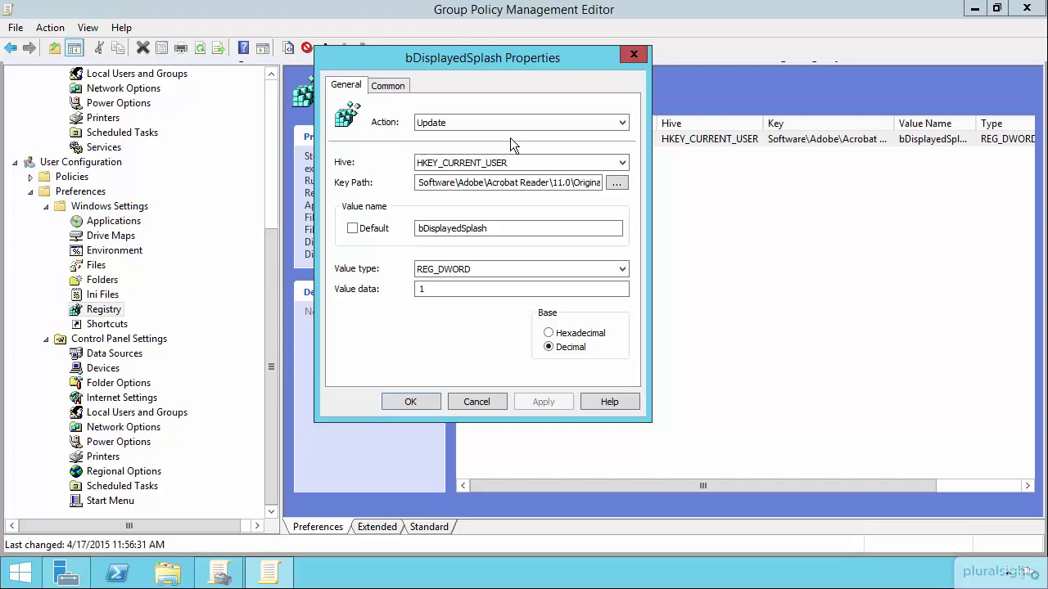
pyautogui.click(389, 89)
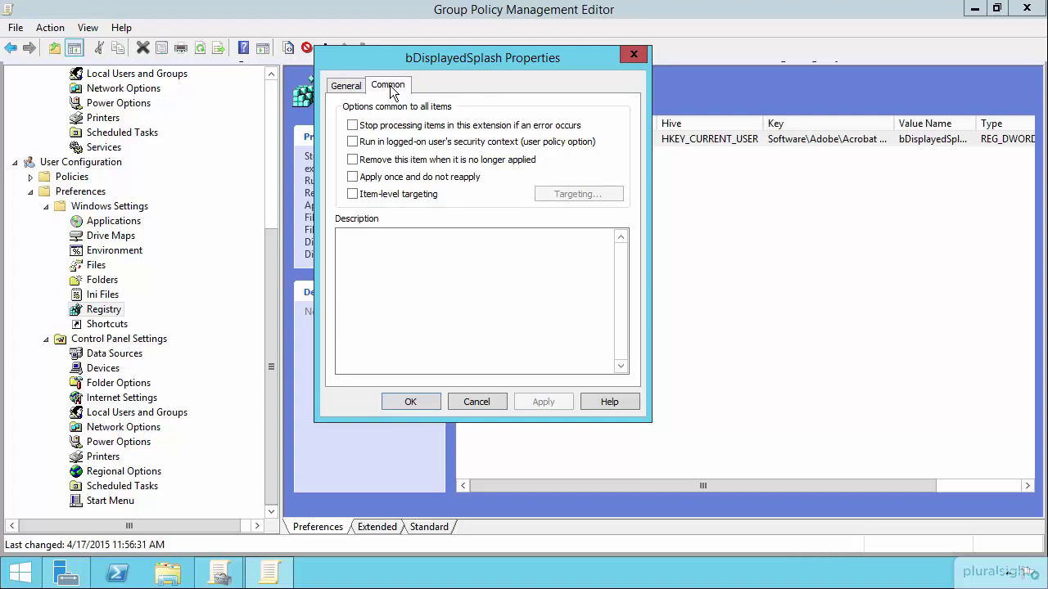
pyautogui.click(399, 197)
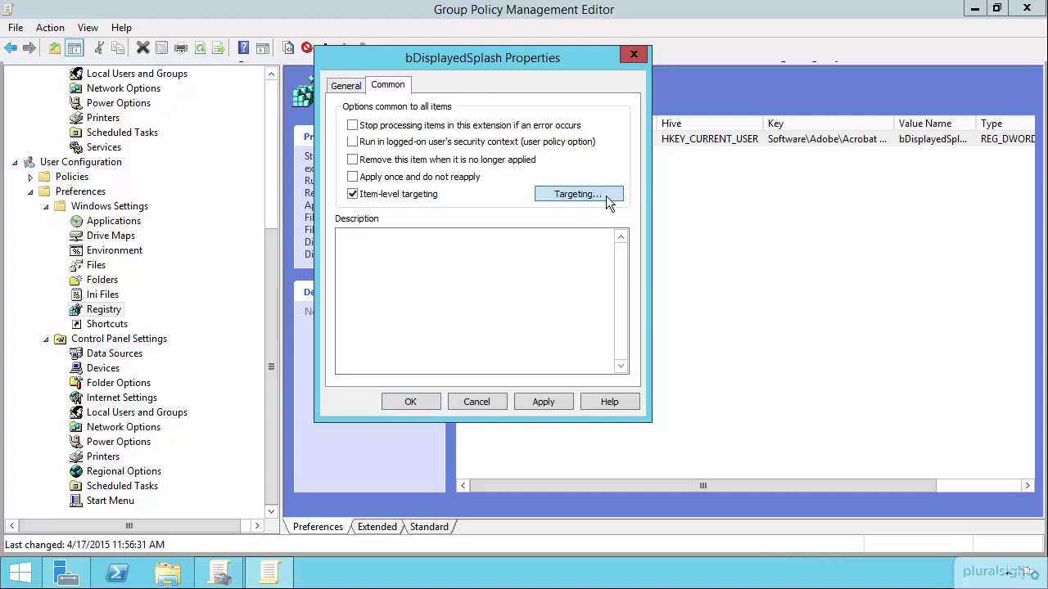
pyautogui.click(606, 197)
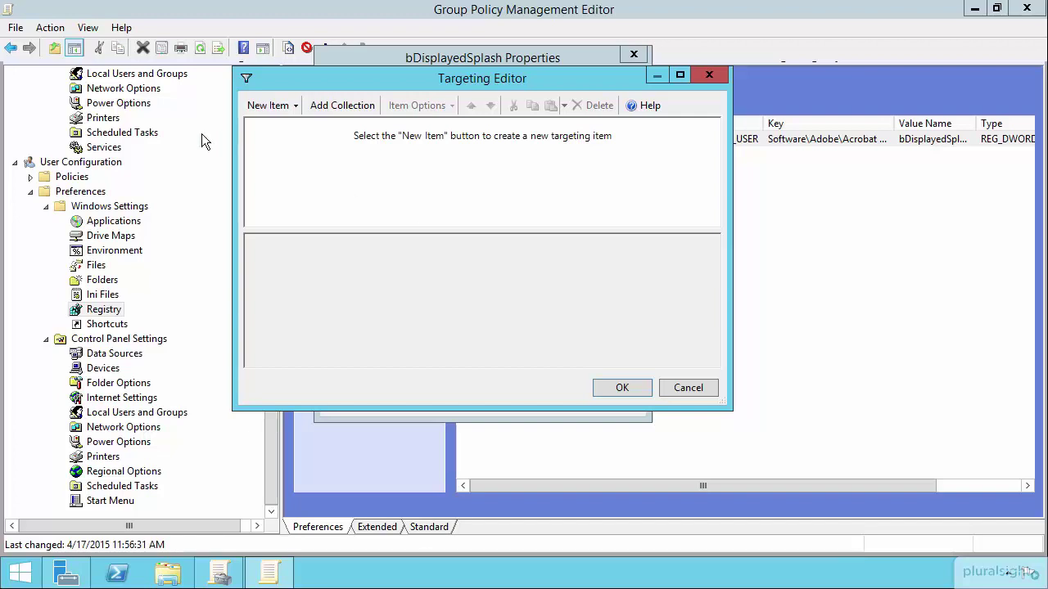
# Add a File Match targeting item requiring C:\Program Files (x86)\Adobe\Reader 11.0\Reader\AcroRd32.exe to exist, and save the registry preference.
pyautogui.click(275, 105)
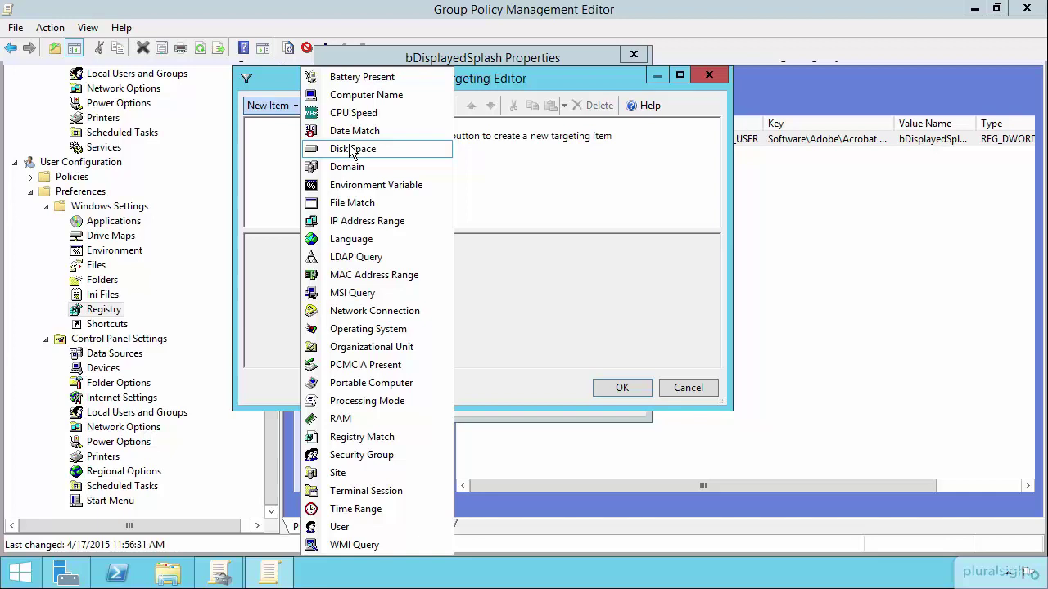
pyautogui.click(353, 202)
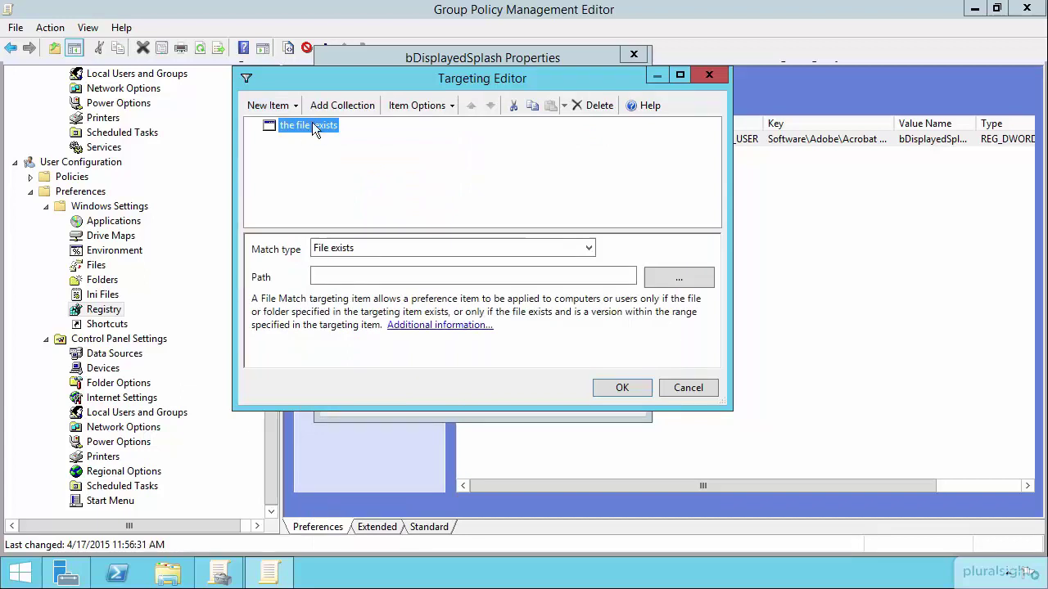
pyautogui.click(342, 276)
pyautogui.write('C:\\Program Files (x86)\\Adobe\\Reader 11.0\\Reader\\AcroRd32.exe')
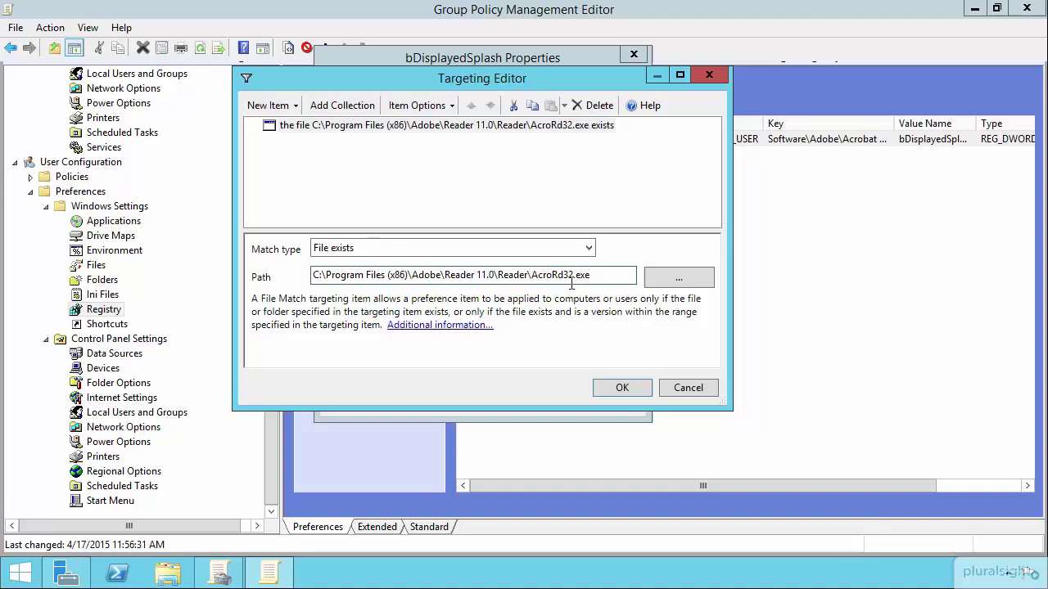
pyautogui.click(620, 390)
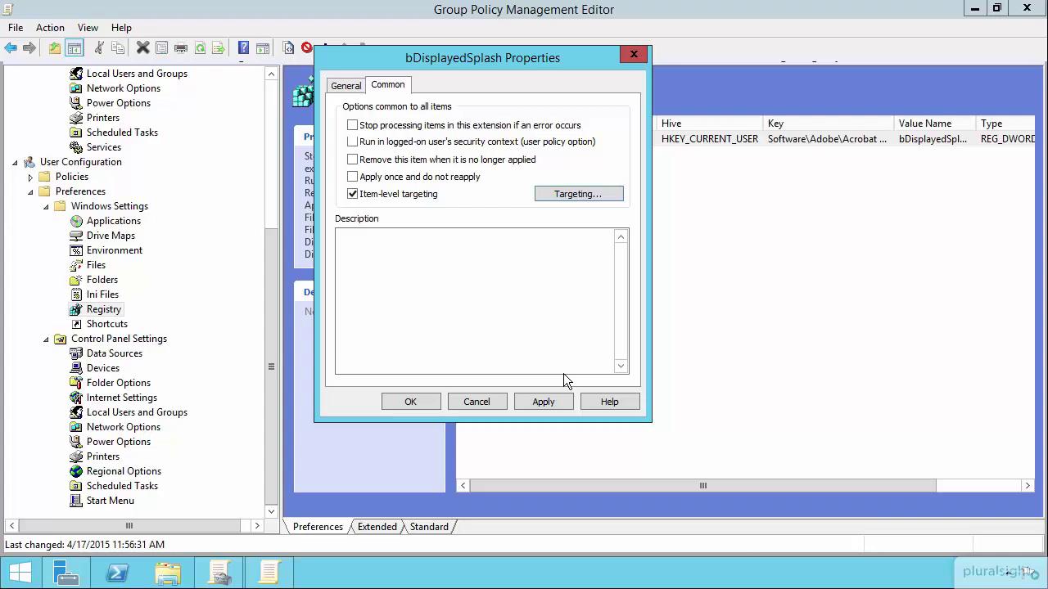
pyautogui.click(406, 401)
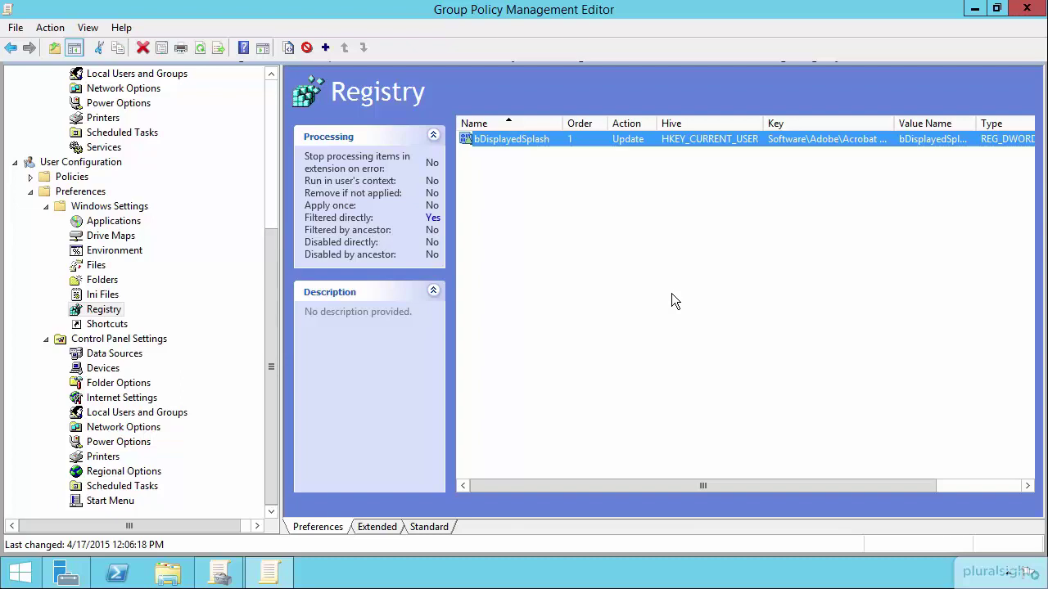
# Review the settings of the existing power plan in the computer-side Power Options preferences.
pyautogui.click(136, 442)
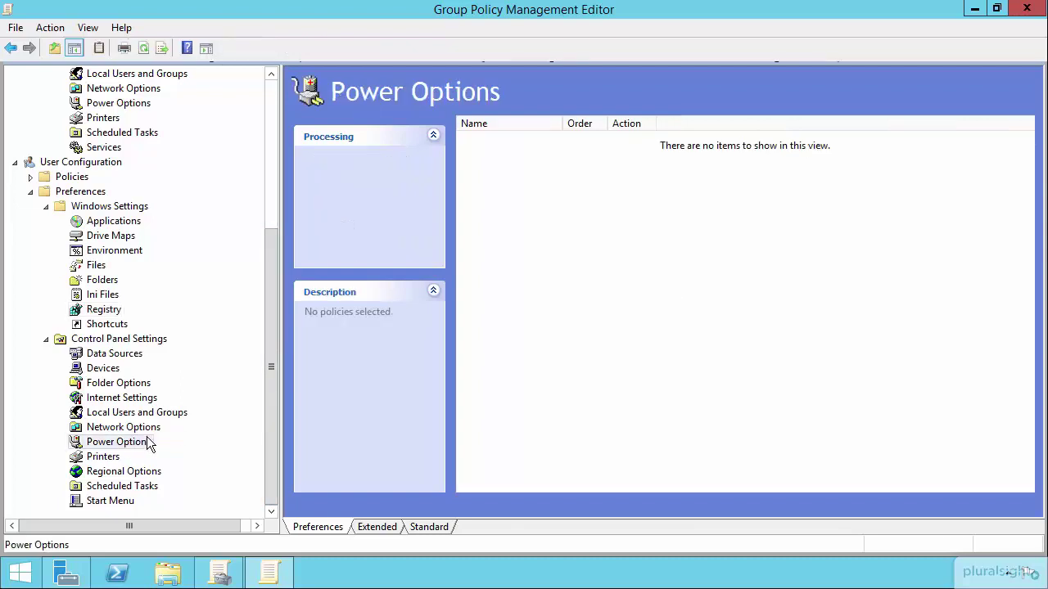
pyautogui.click(114, 90)
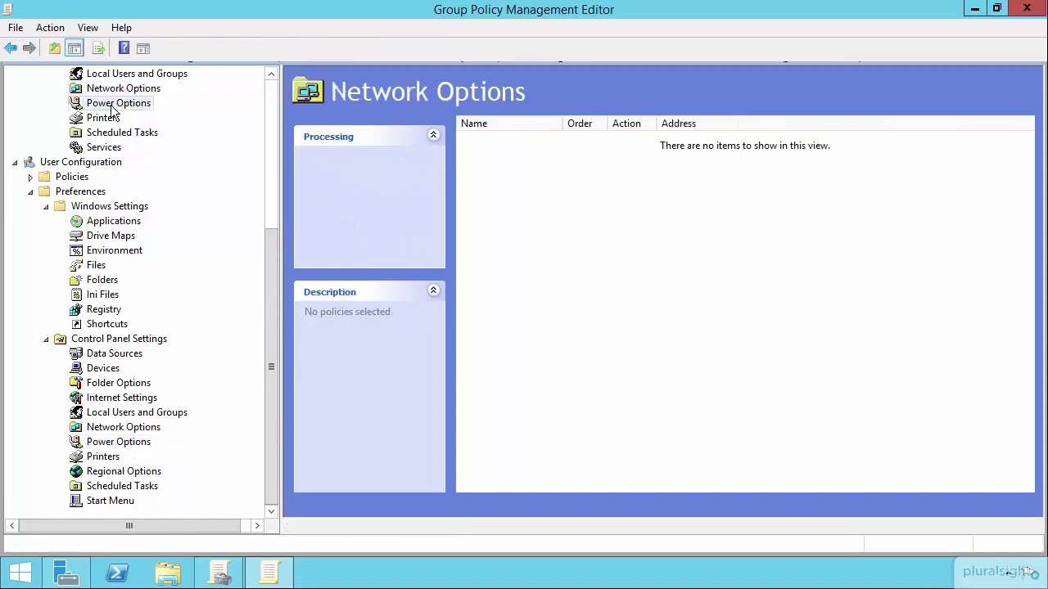
pyautogui.click(115, 104)
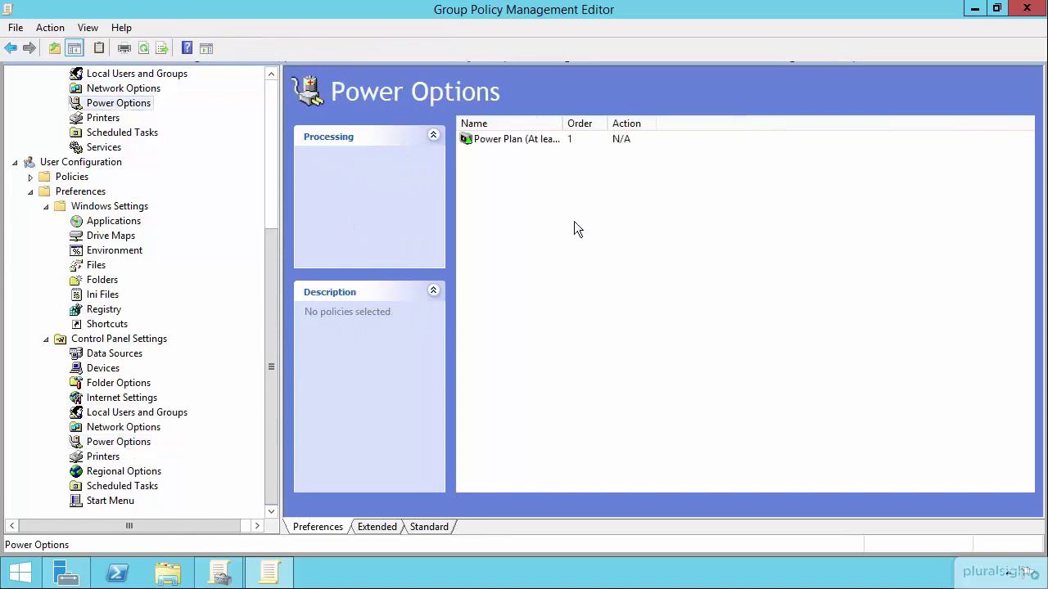
pyautogui.doubleClick(500, 139)
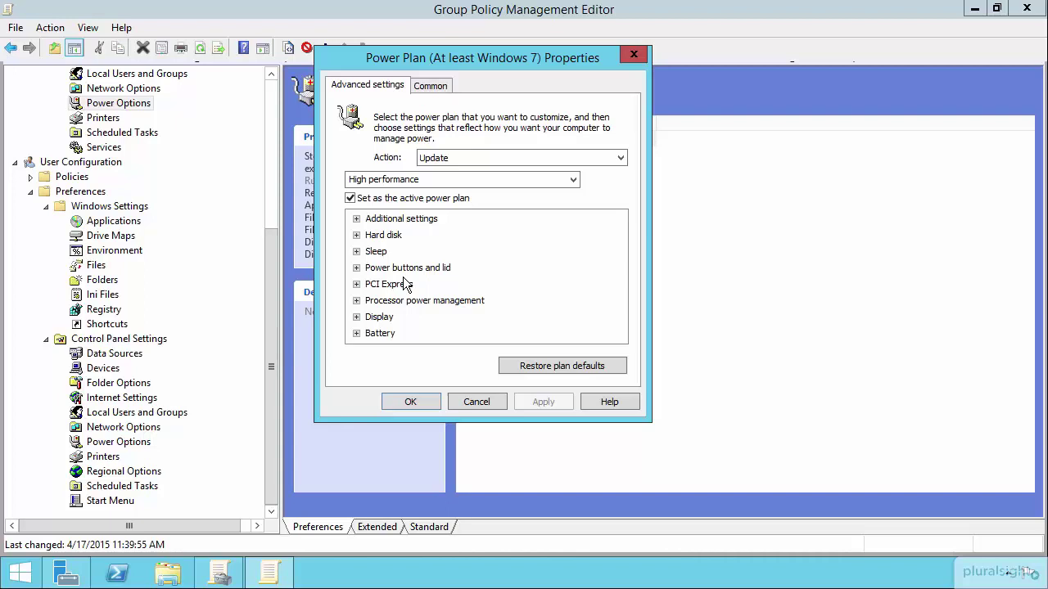
pyautogui.click(407, 401)
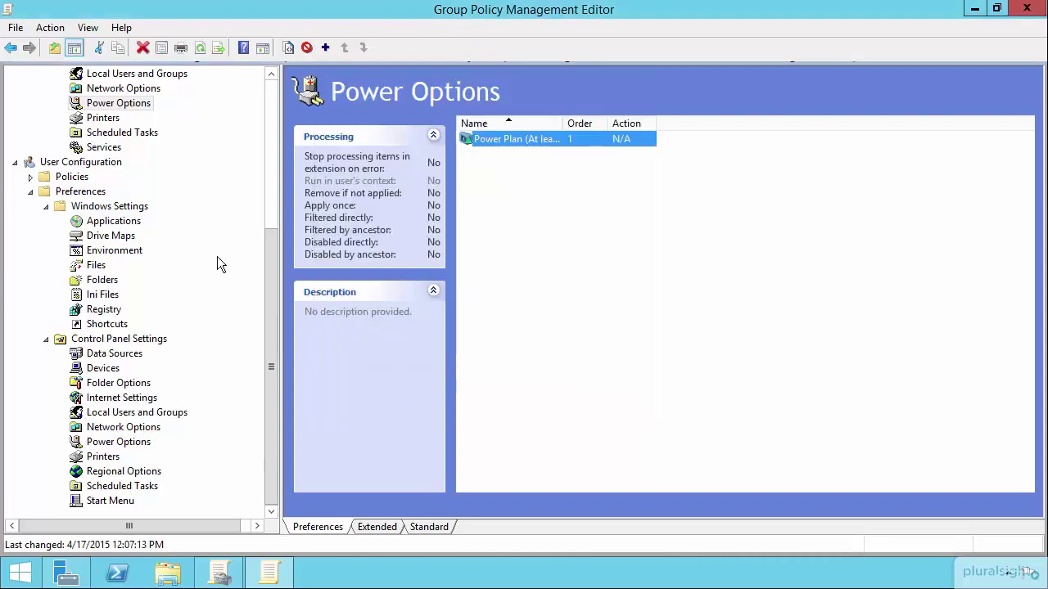
# Start a new Power Plan (At least Windows 7) under the computer-side Power Options, using Power saver as the active power plan.
pyautogui.rightClick(131, 104)
pyautogui.moveTo(156, 113)
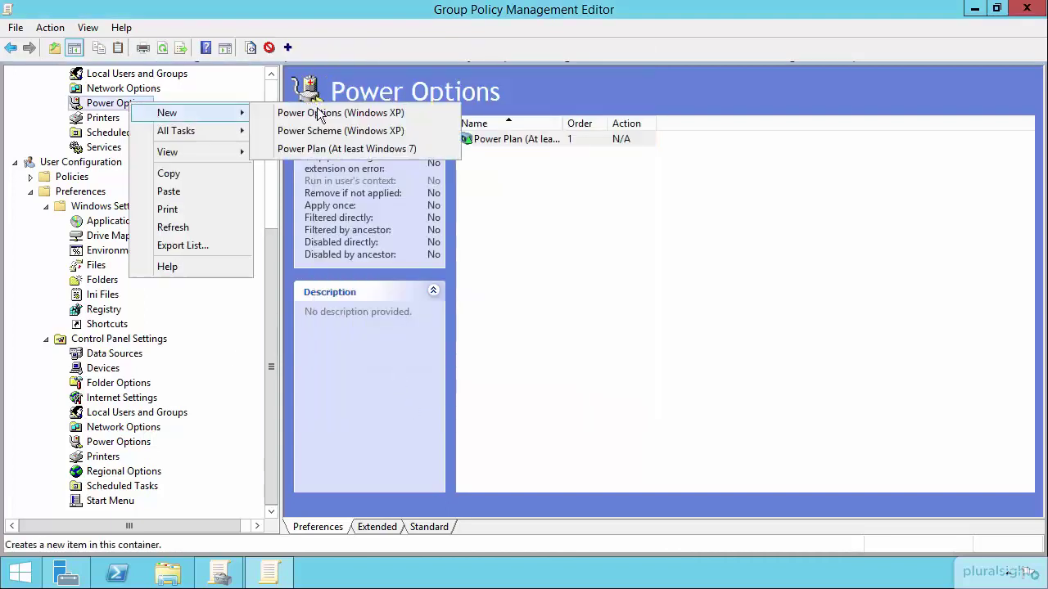
pyautogui.click(343, 148)
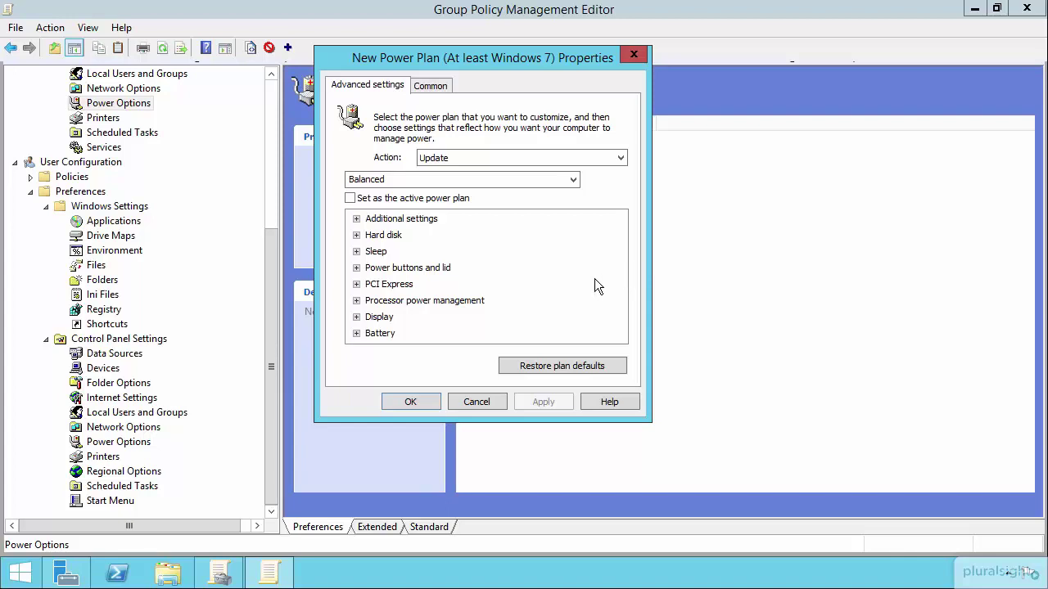
pyautogui.click(413, 181)
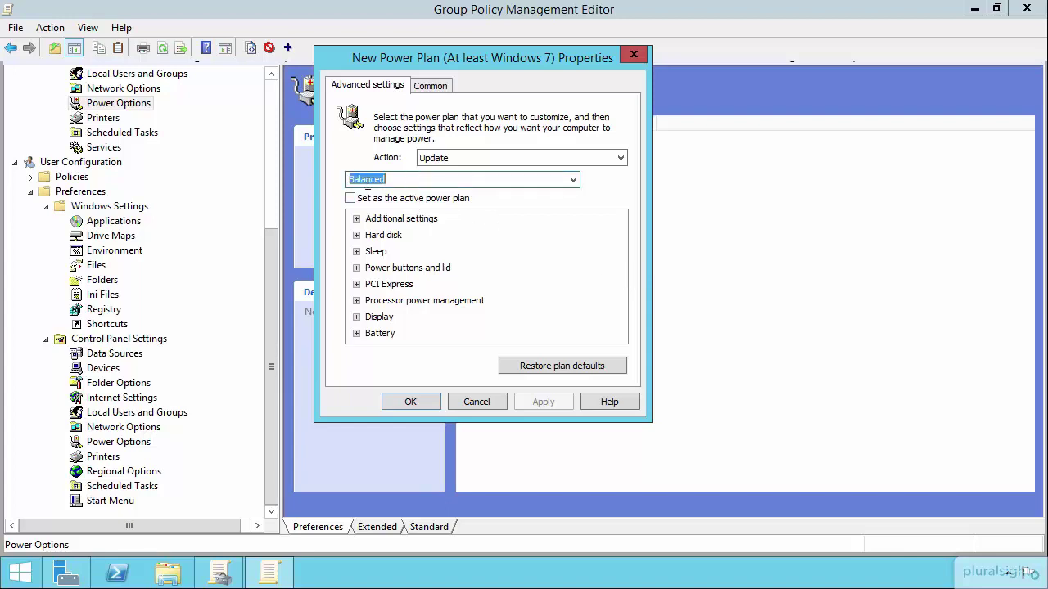
pyautogui.click(576, 183)
pyautogui.click(379, 215)
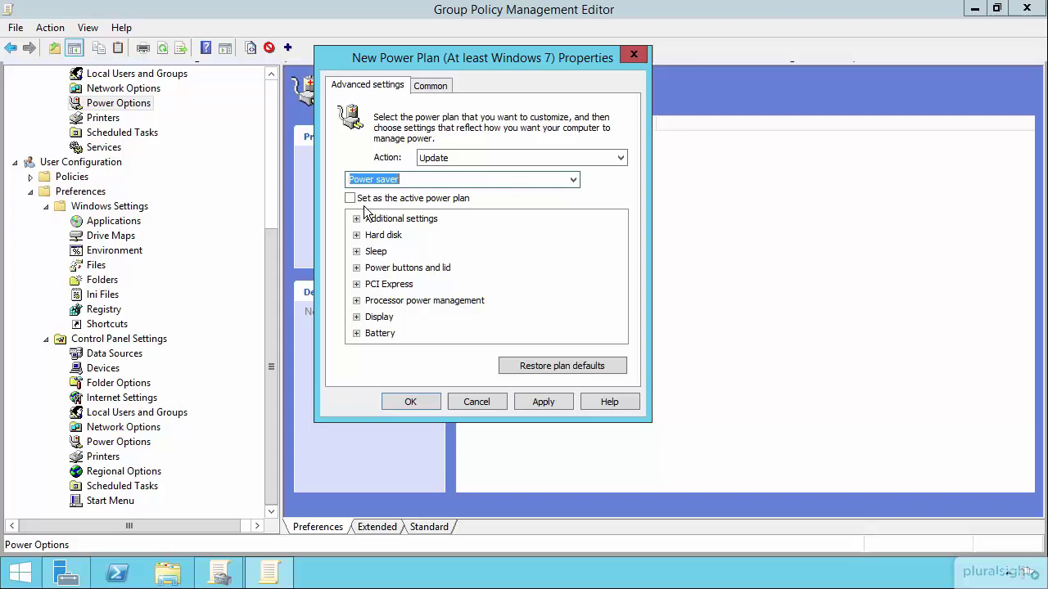
pyautogui.click(352, 199)
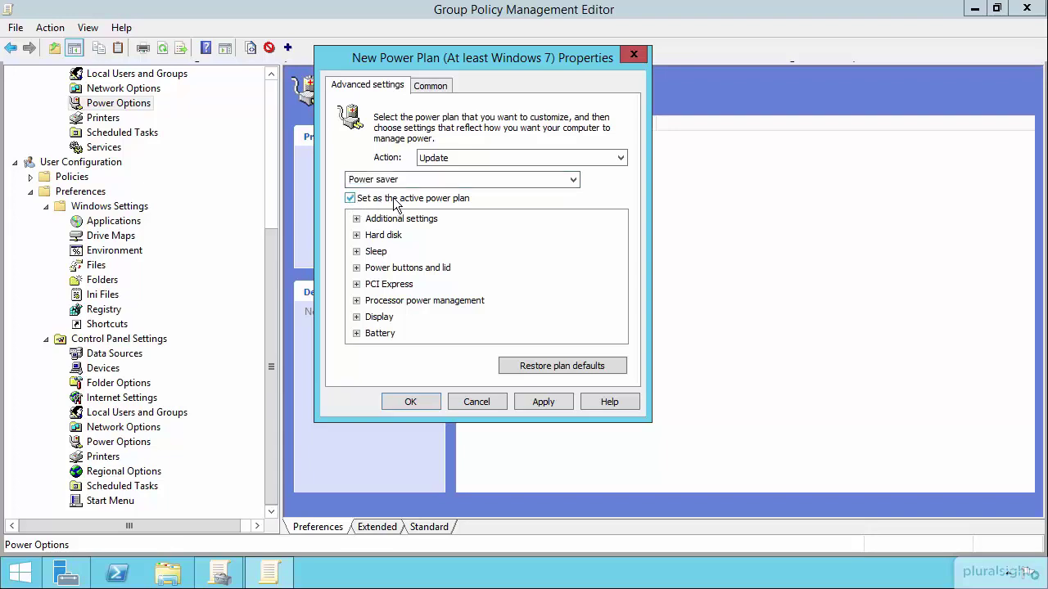
# Set the new plan's plugged-in Sleep after value to 15 minutes and save the plan.
pyautogui.click(356, 235)
pyautogui.doubleClick(381, 252)
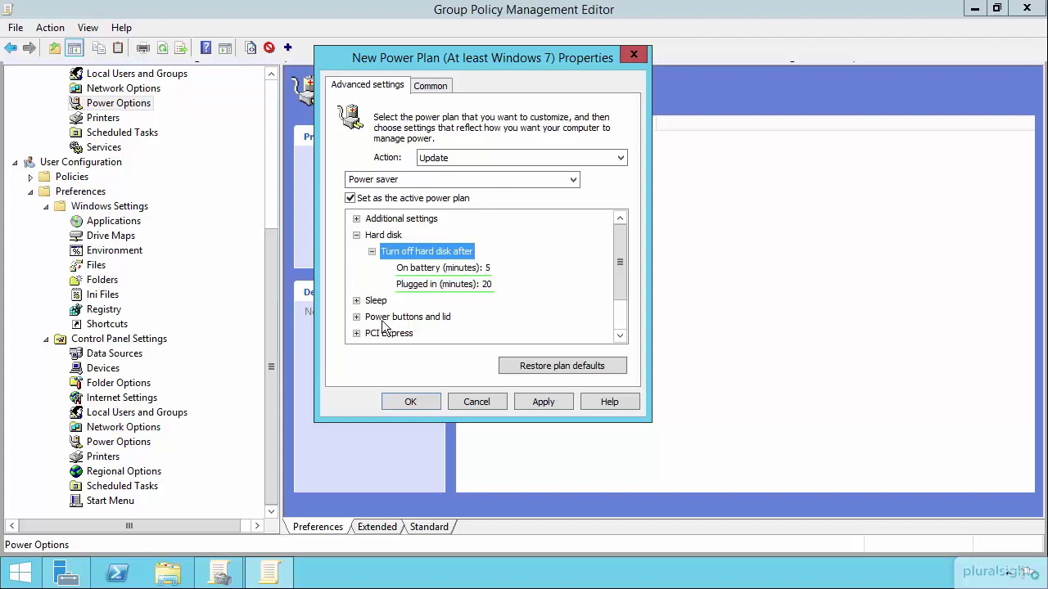
pyautogui.click(356, 300)
pyautogui.scroll(-2, 368, 278)
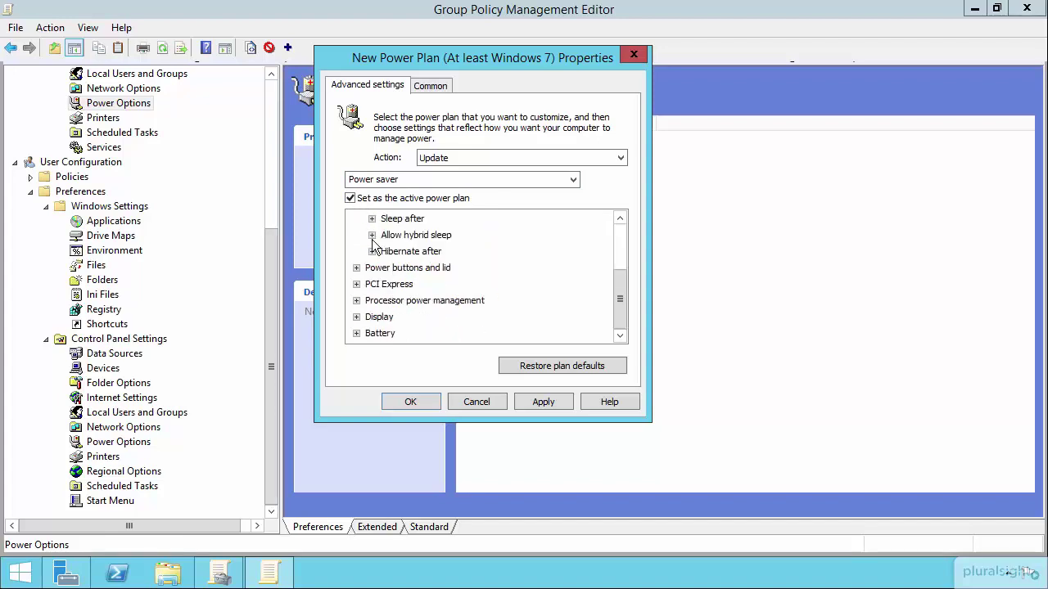
pyautogui.click(371, 219)
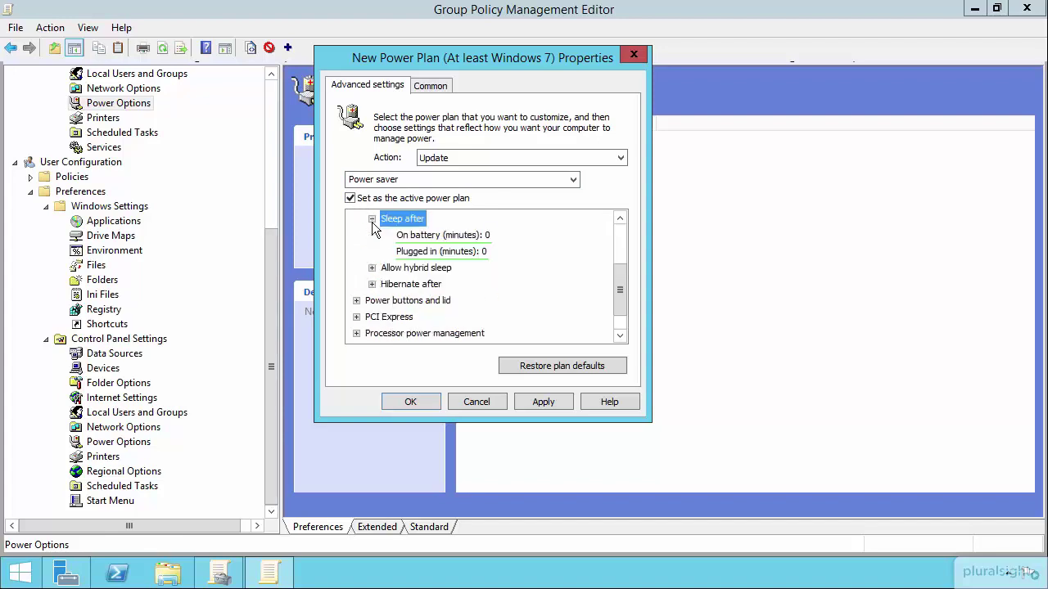
pyautogui.click(483, 254)
pyautogui.write('15')
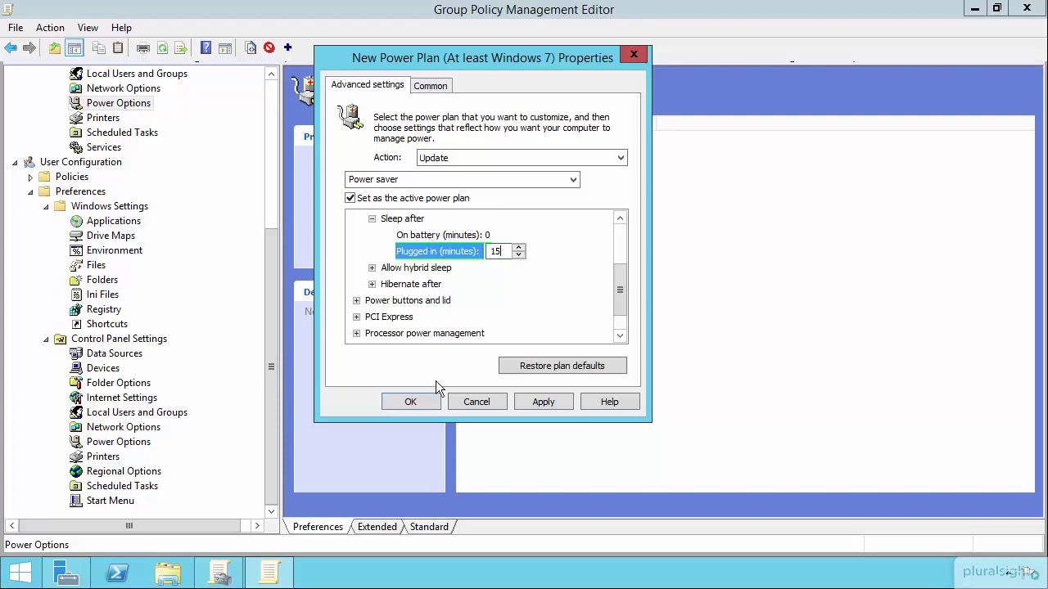
pyautogui.click(412, 402)
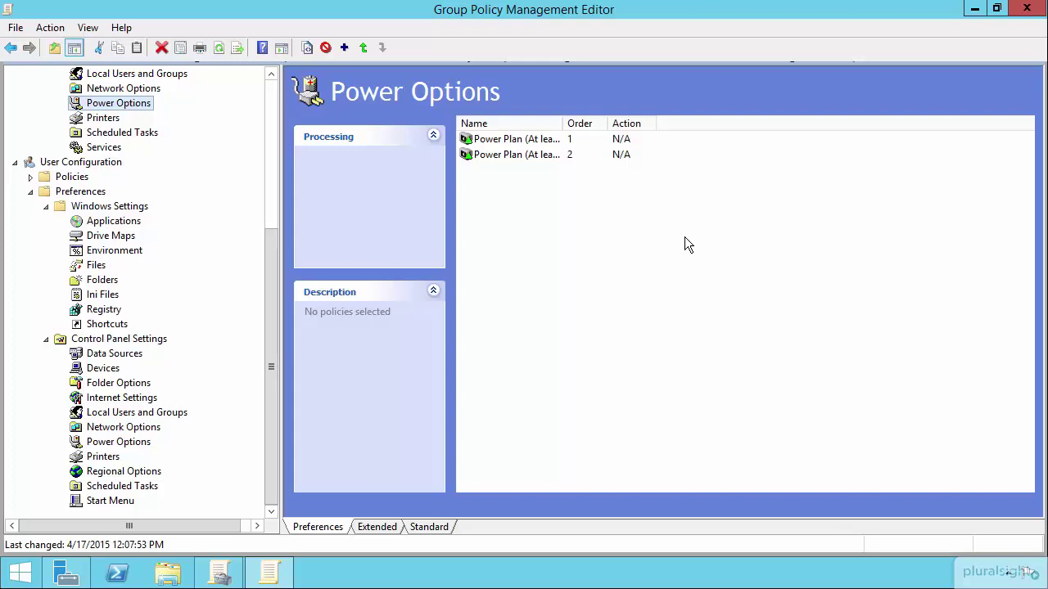
# Enable item-level targeting for the High performance power plan and open its Targeting Editor.
pyautogui.doubleClick(516, 140)
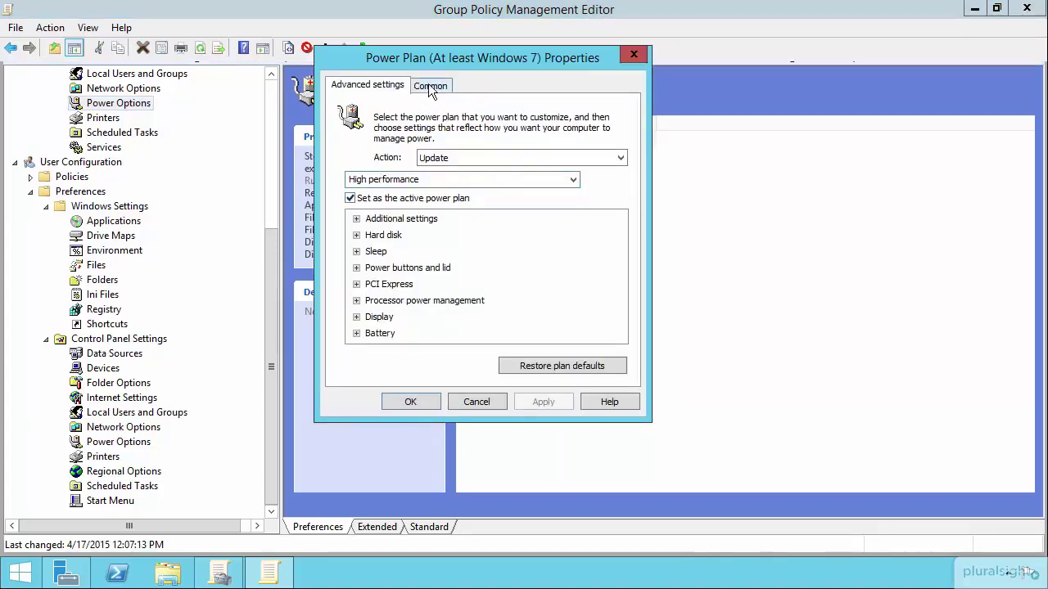
pyautogui.click(429, 86)
pyautogui.click(369, 197)
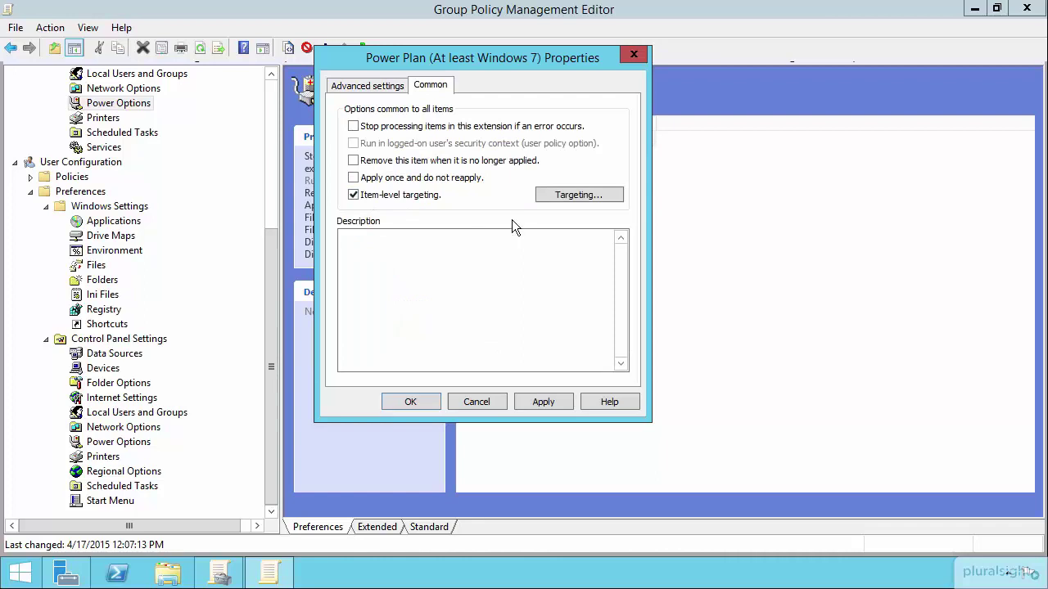
pyautogui.click(583, 197)
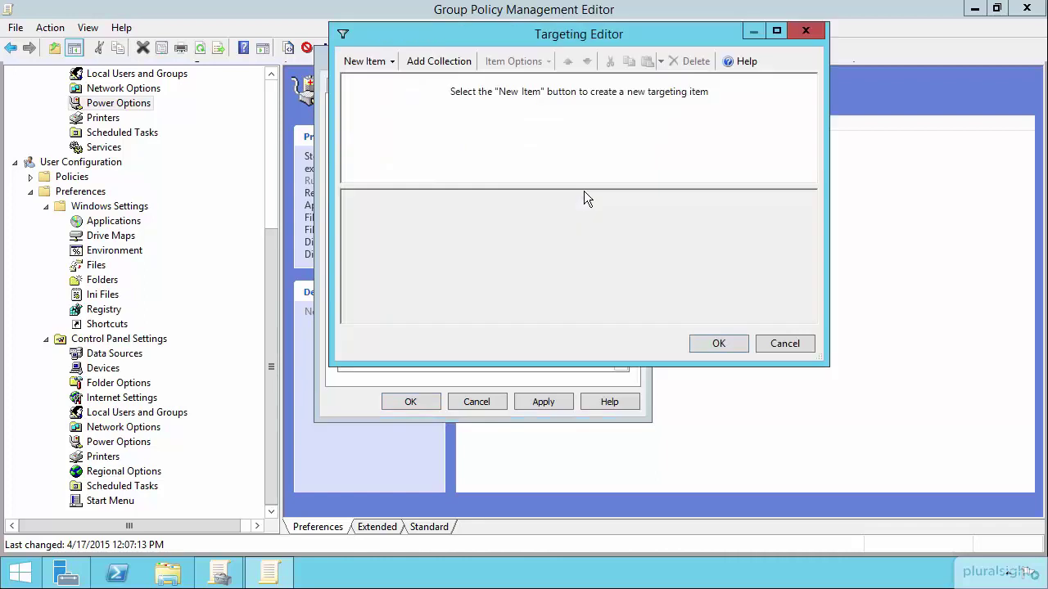
# Add a Time Range targeting item between 7:00 AM and 5:00 PM, and save the High performance plan.
pyautogui.click(365, 62)
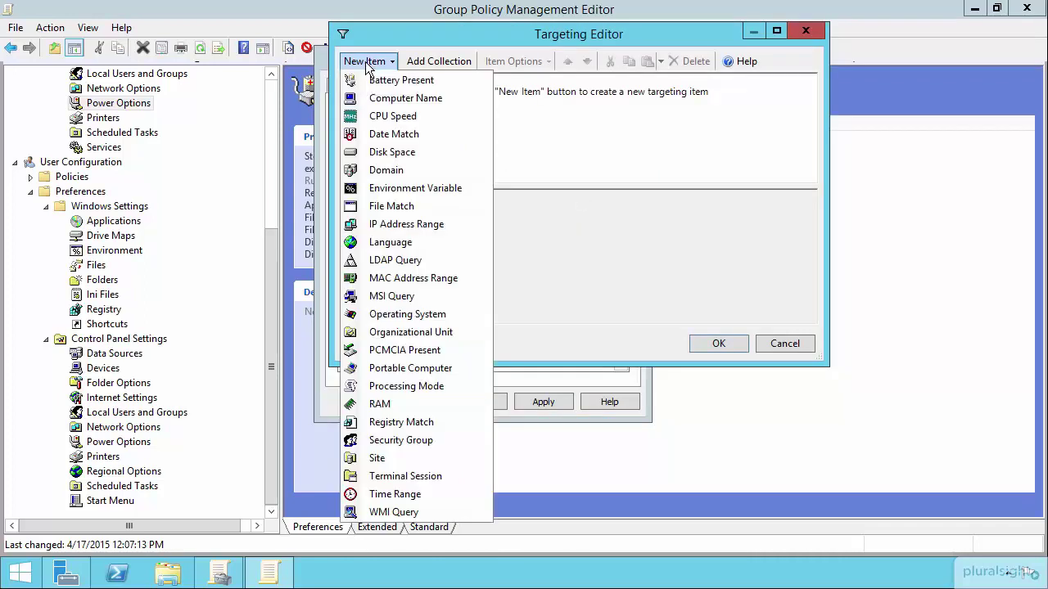
pyautogui.click(392, 494)
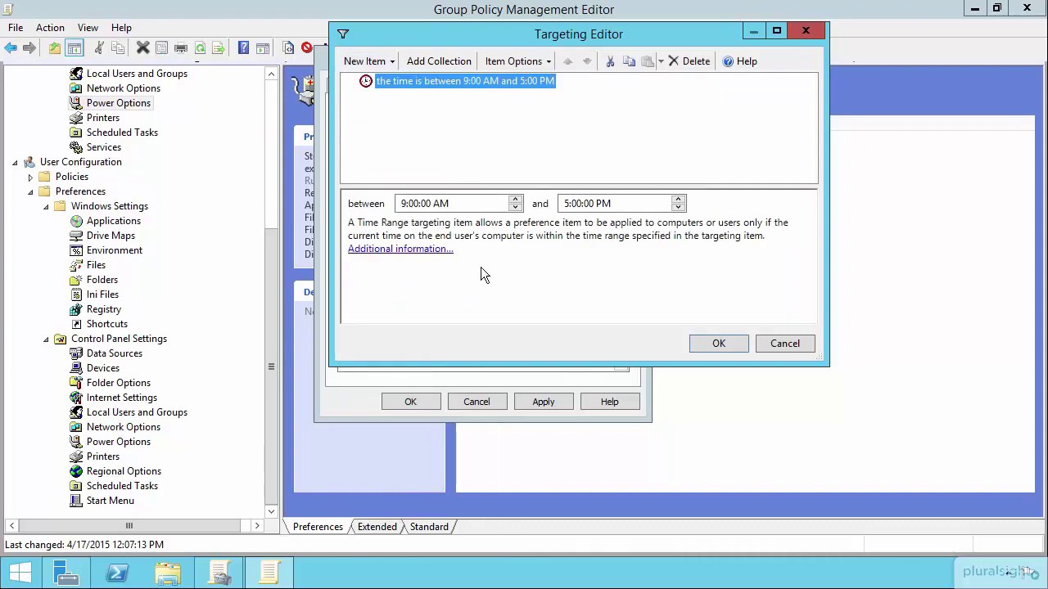
pyautogui.click(405, 204)
pyautogui.press('Right')
pyautogui.press('Right')
pyautogui.press('Right')
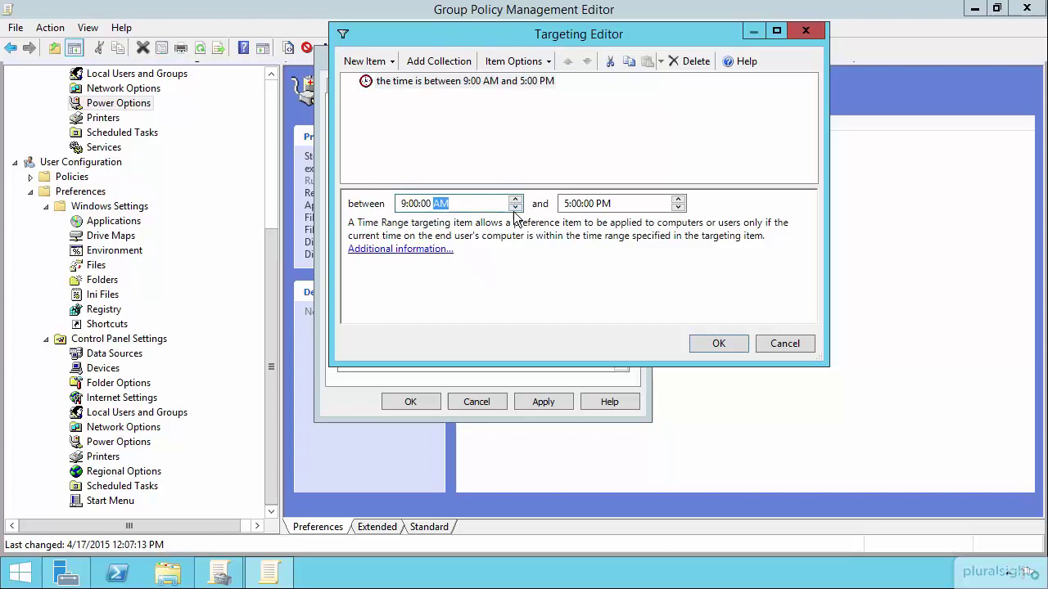
pyautogui.click(405, 204)
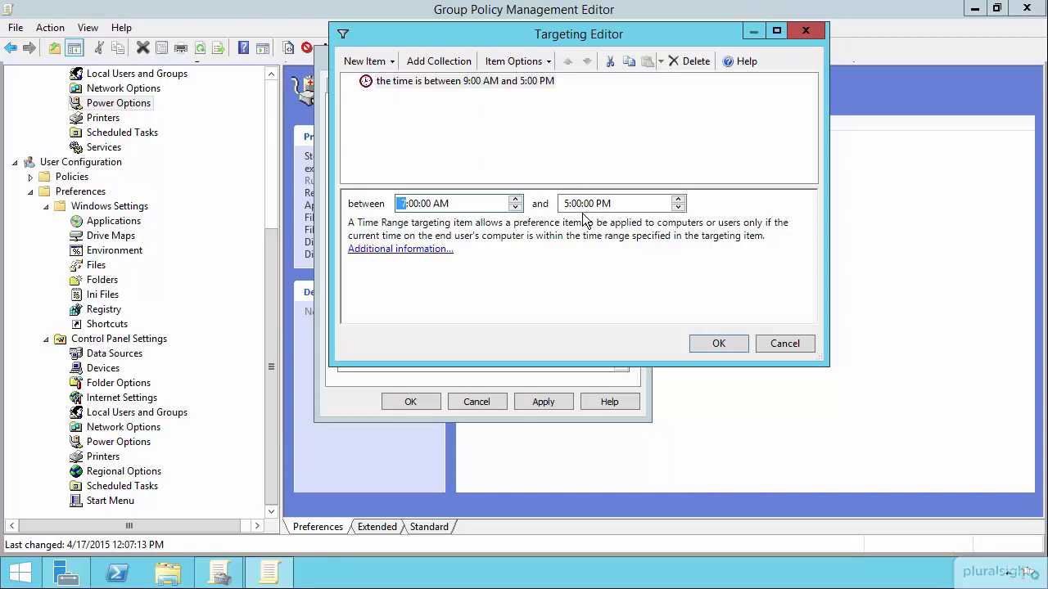
pyautogui.click(715, 345)
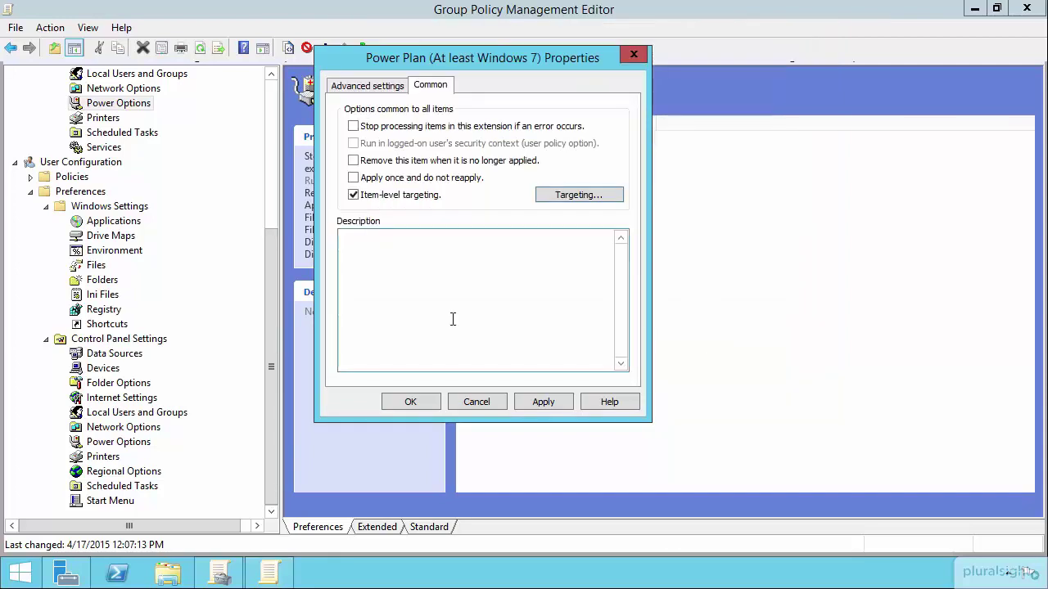
pyautogui.click(411, 402)
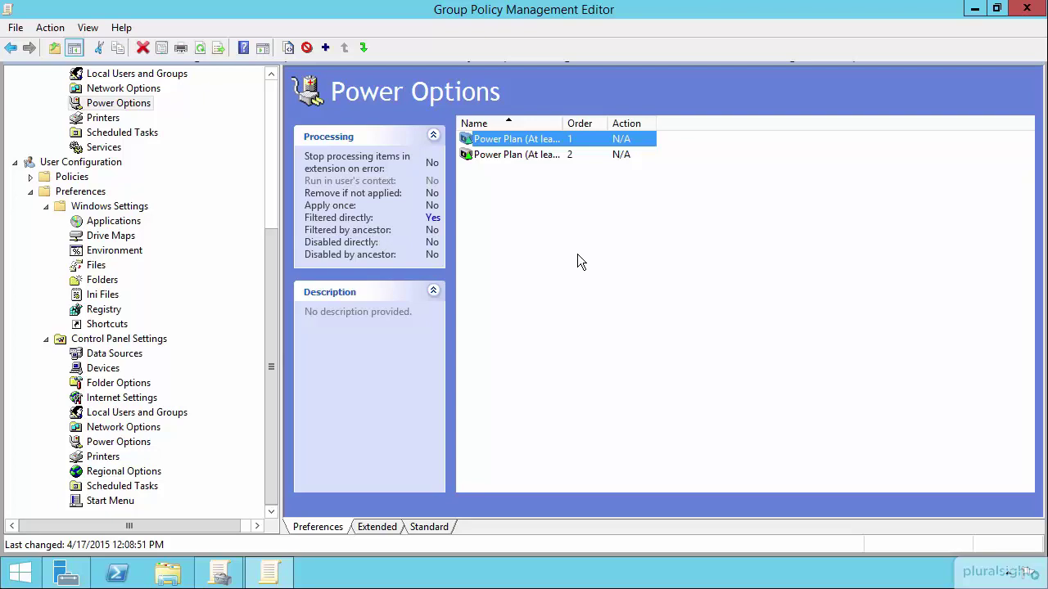
# Enable item-level targeting for the Power saver plan, second in order, and open its Targeting Editor.
pyautogui.doubleClick(516, 156)
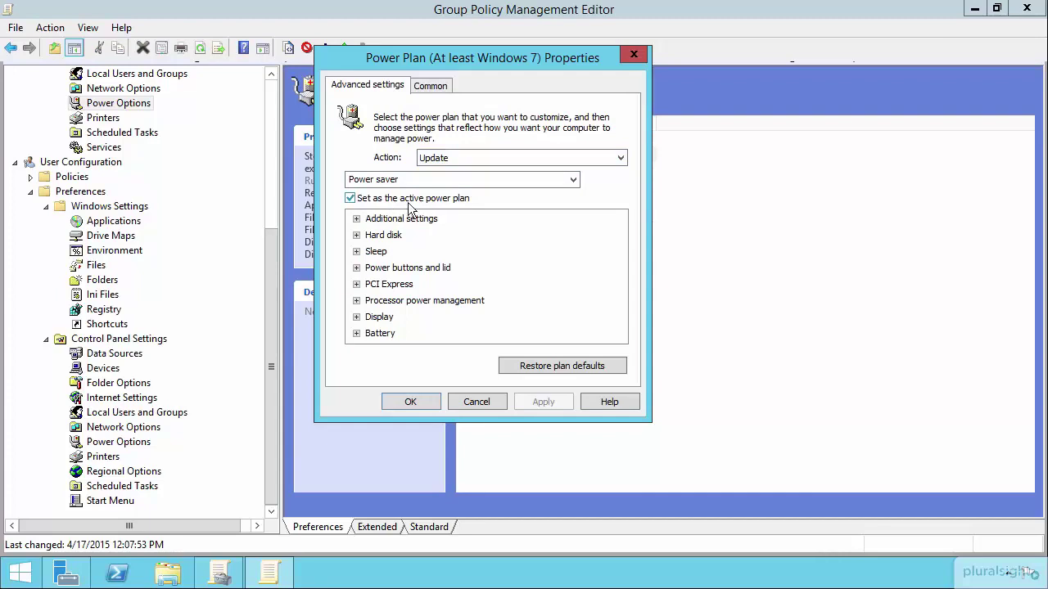
pyautogui.click(431, 85)
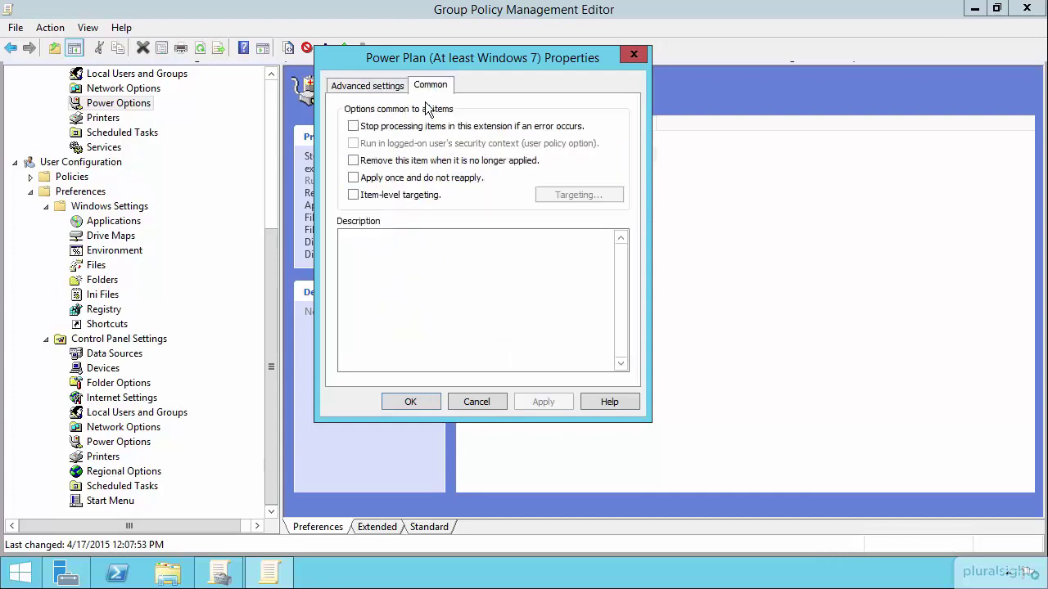
pyautogui.click(400, 197)
pyautogui.click(581, 195)
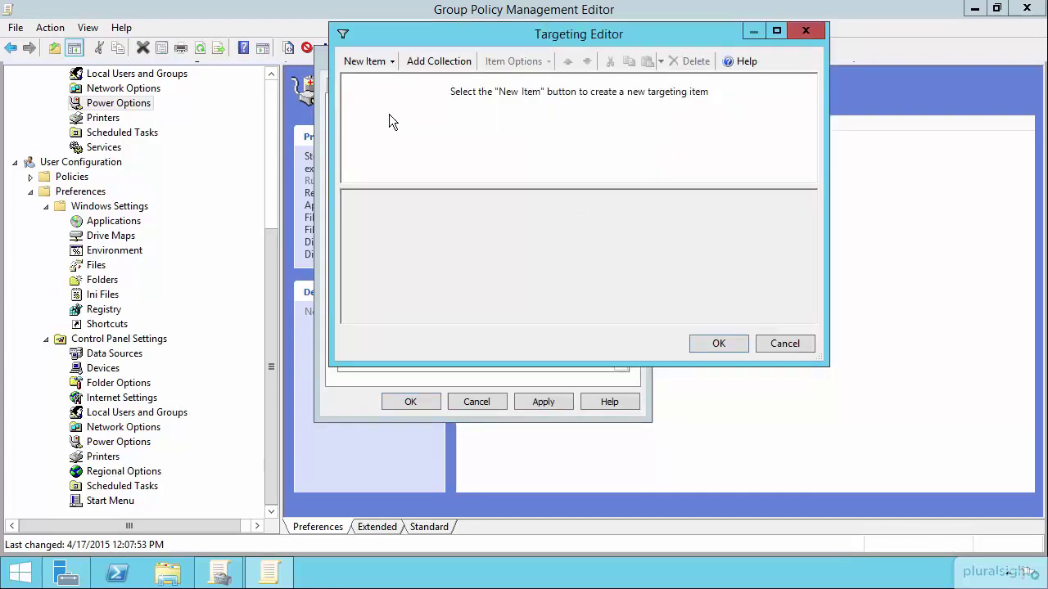
# Add a Time Range targeting item between 5:00 PM and 7:00 AM, and save the Power saver plan.
pyautogui.click(365, 62)
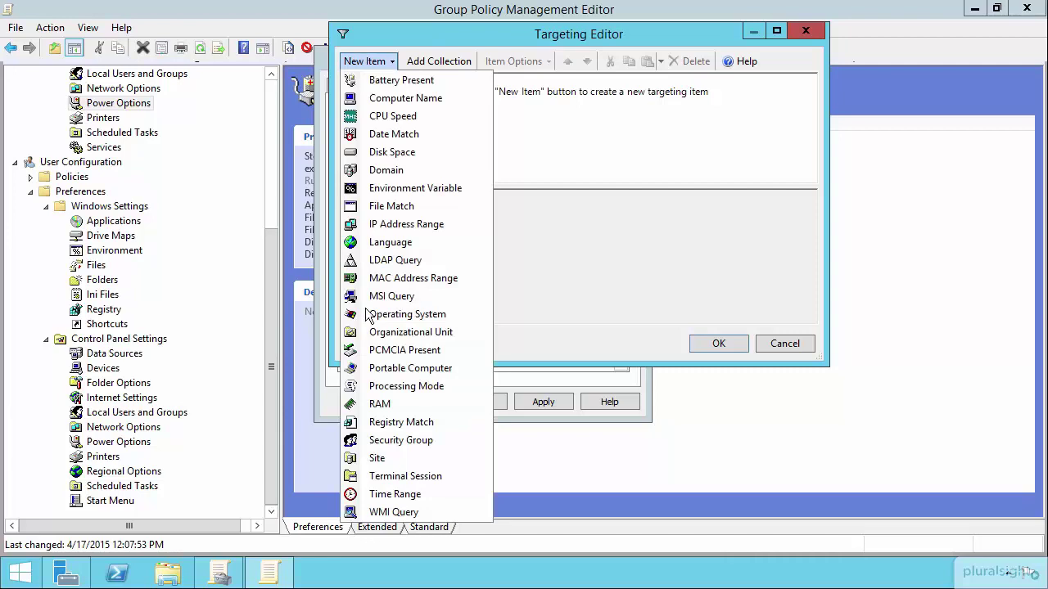
pyautogui.click(403, 494)
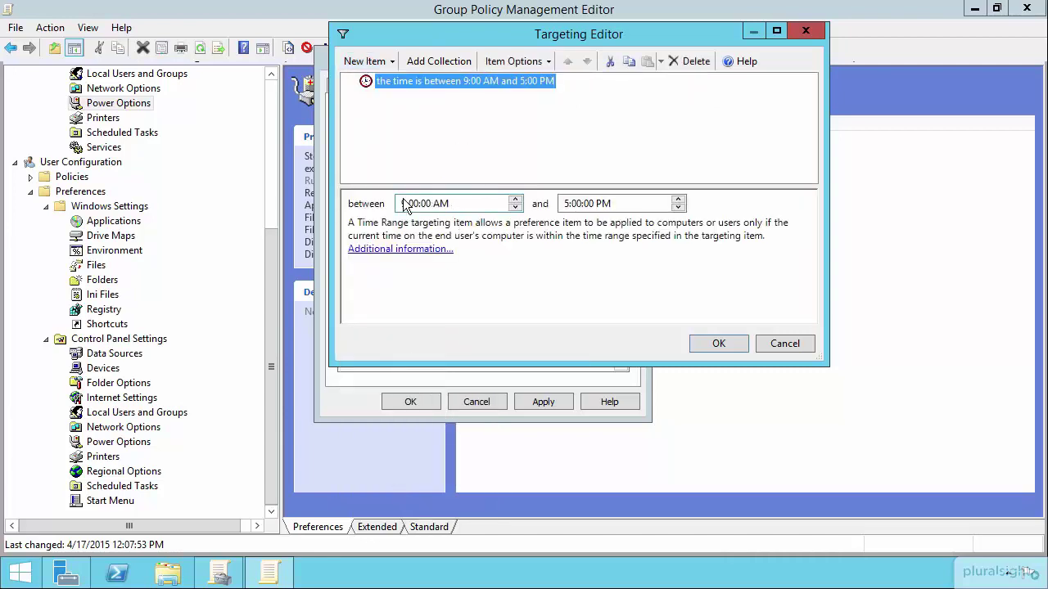
pyautogui.click(403, 204)
pyautogui.write('5')
pyautogui.click(442, 204)
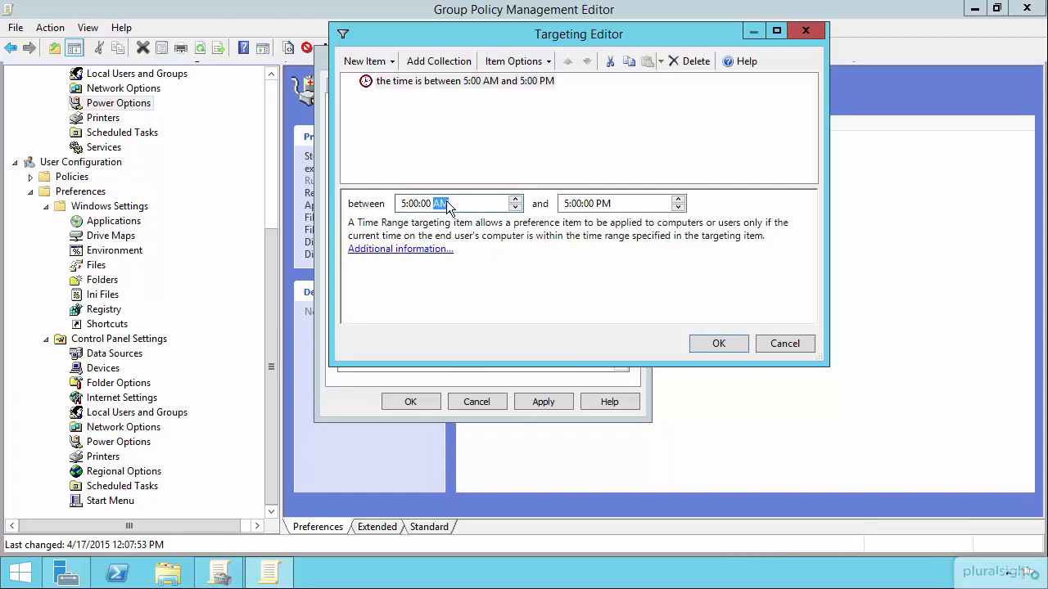
pyautogui.press('p')
pyautogui.click(566, 205)
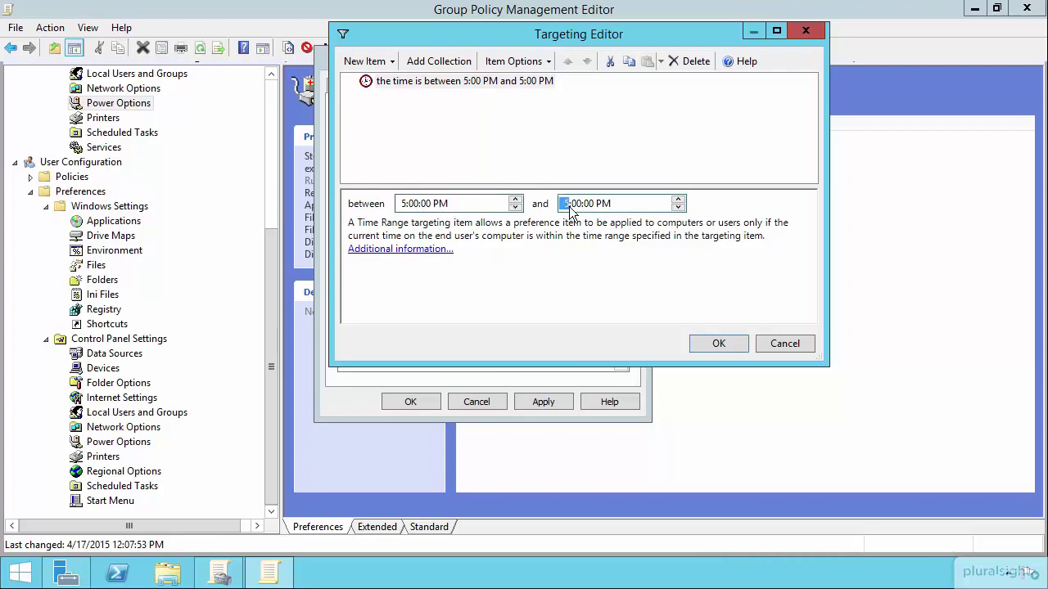
pyautogui.write('7')
pyautogui.click(604, 204)
pyautogui.press('a')
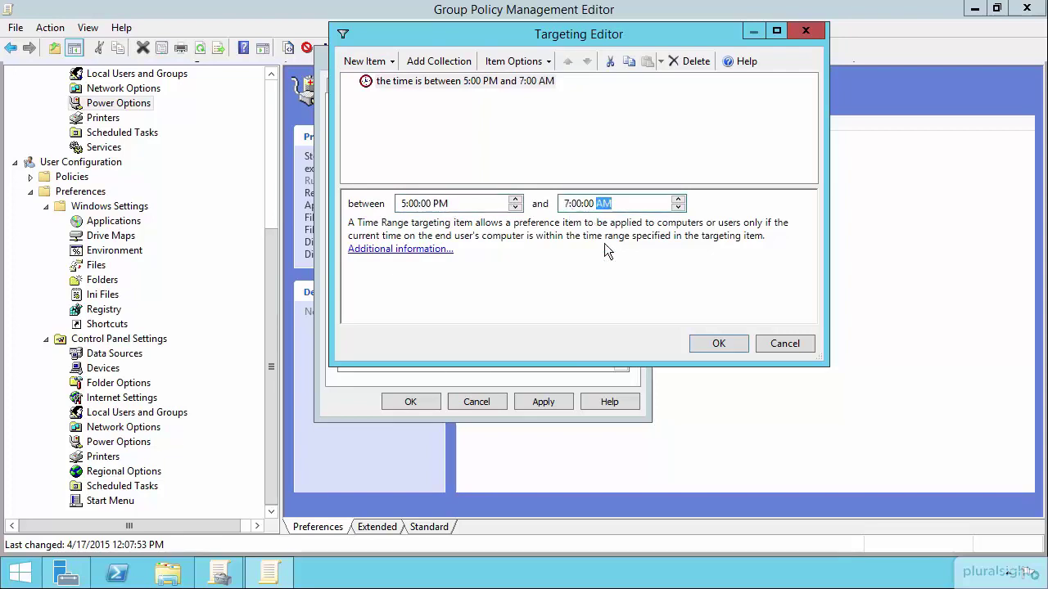
pyautogui.click(709, 344)
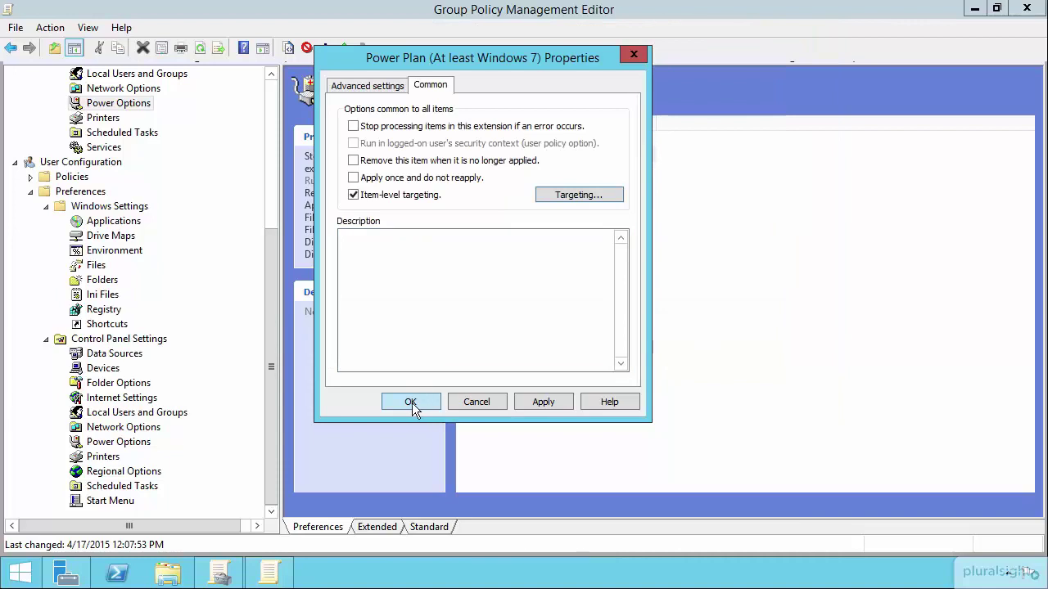
pyautogui.click(411, 402)
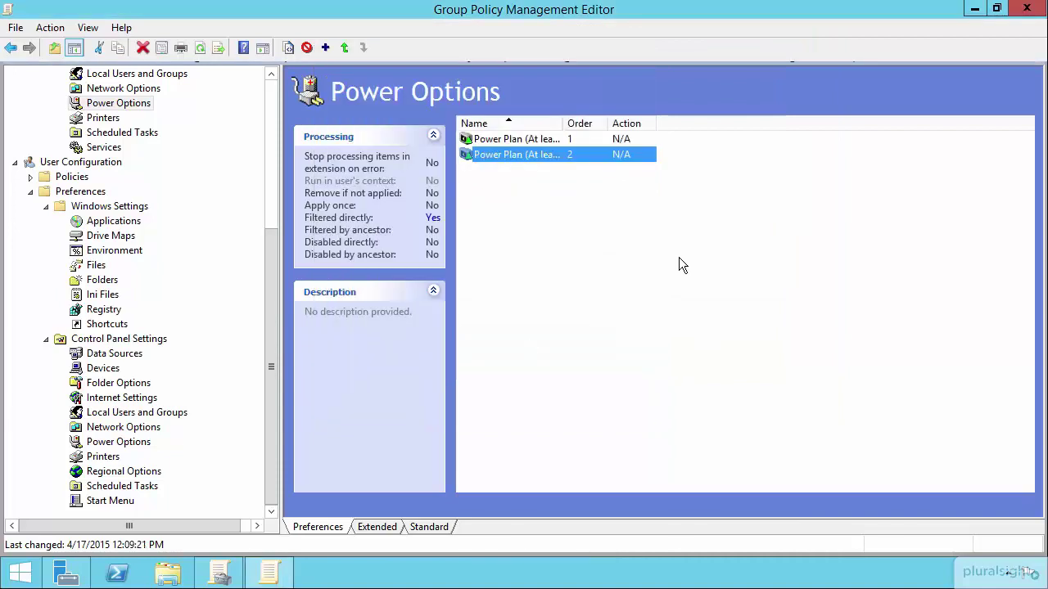